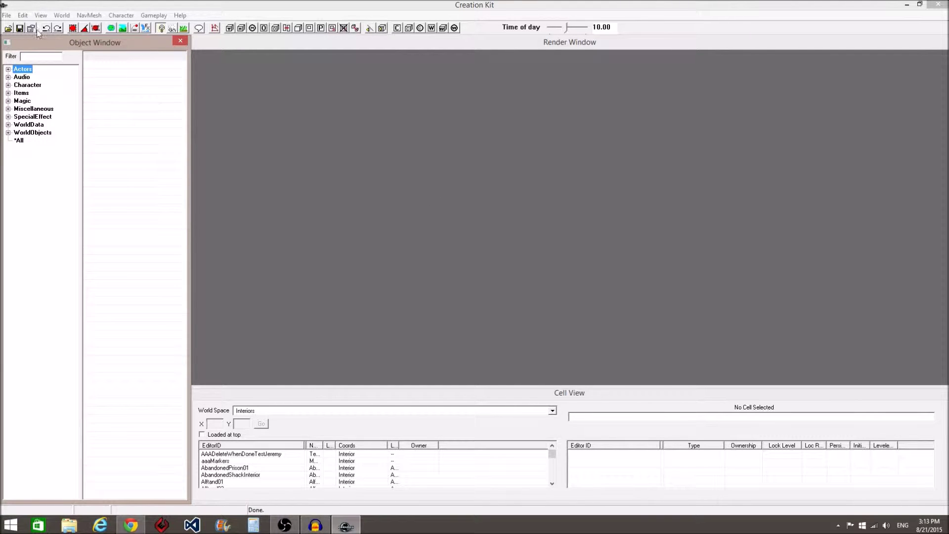
Load Skyrim.esm and Update.esm as master files from the File > Data list
click(6, 16)
click(17, 24)
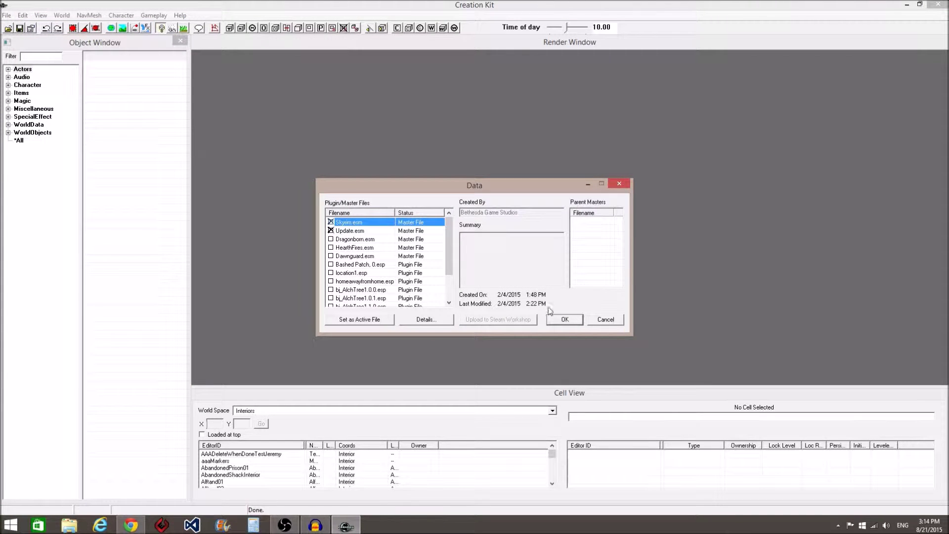
click(564, 321)
click(574, 321)
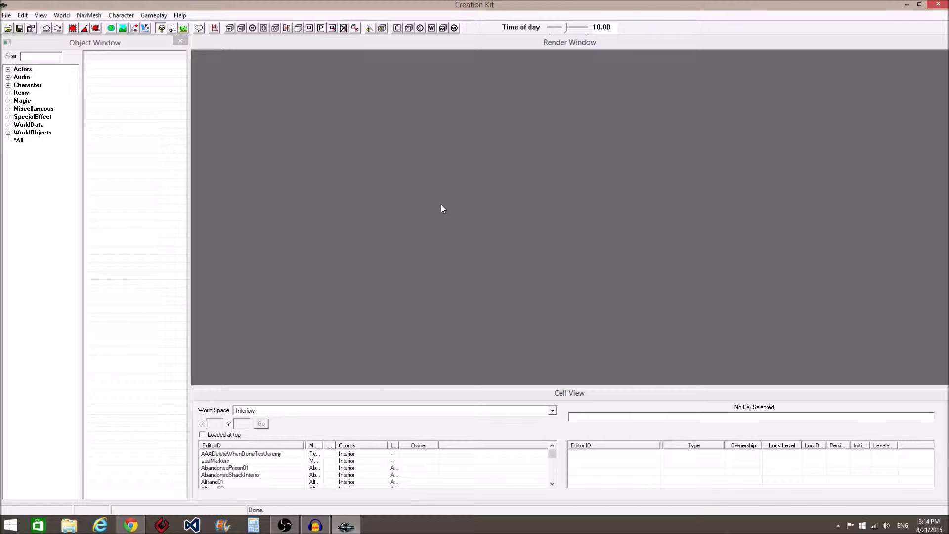
Expand Actors in the Object Window and show the Perk records
click(8, 69)
click(33, 112)
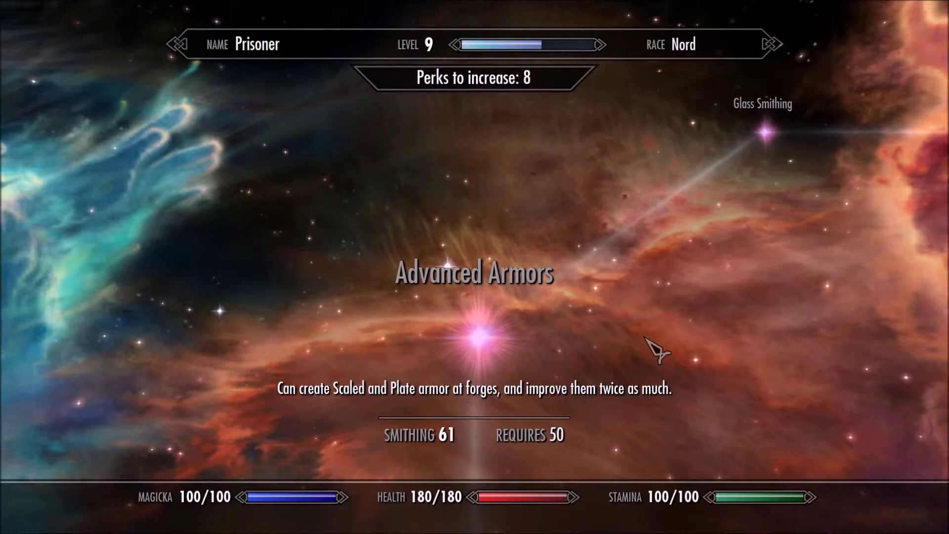
Take the Steel Smithing, Elven Smithing and Advanced Armors perks in Skyrim's Smithing tree
key(Down)
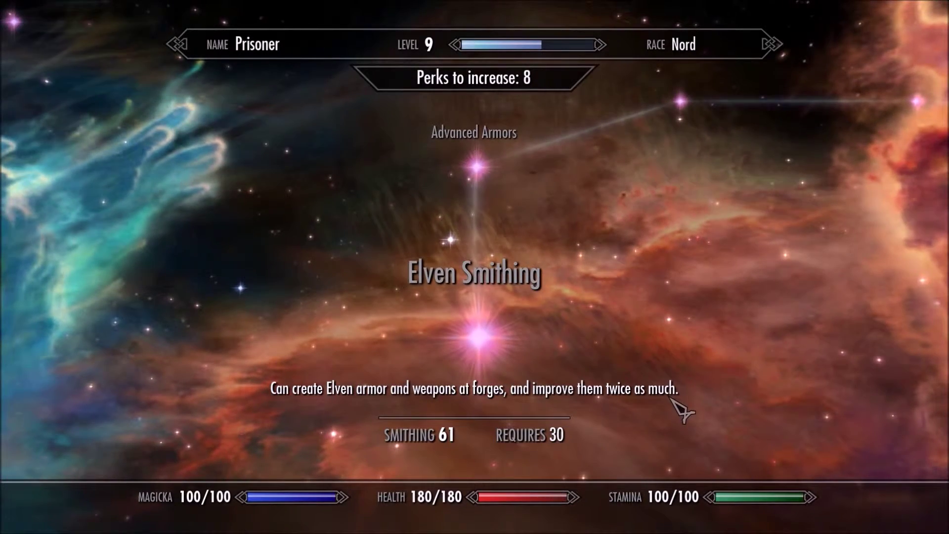
key(Down)
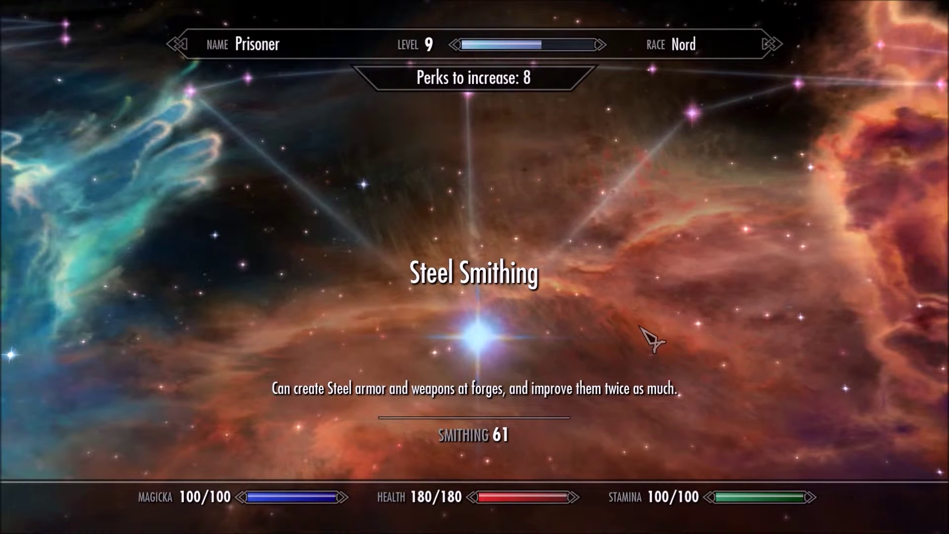
click(489, 342)
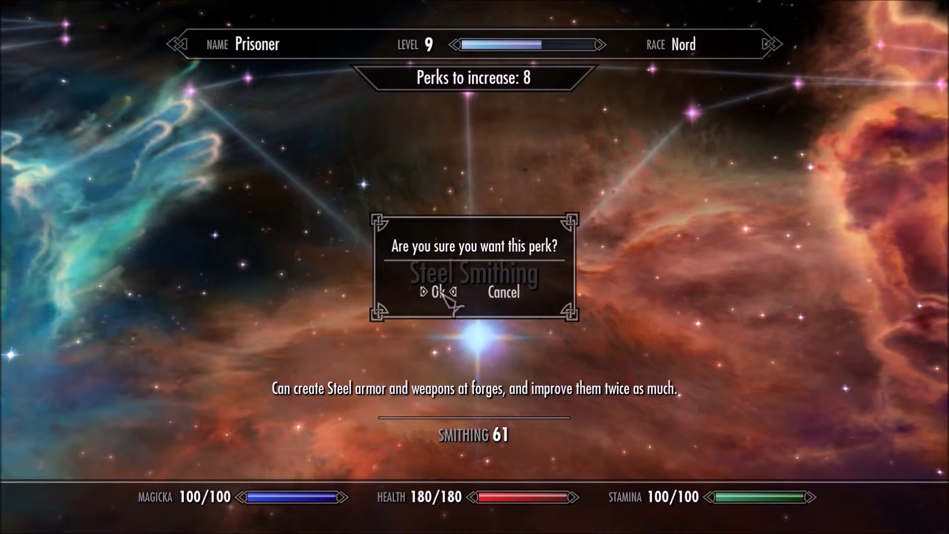
click(437, 292)
mouse_move(218, 127)
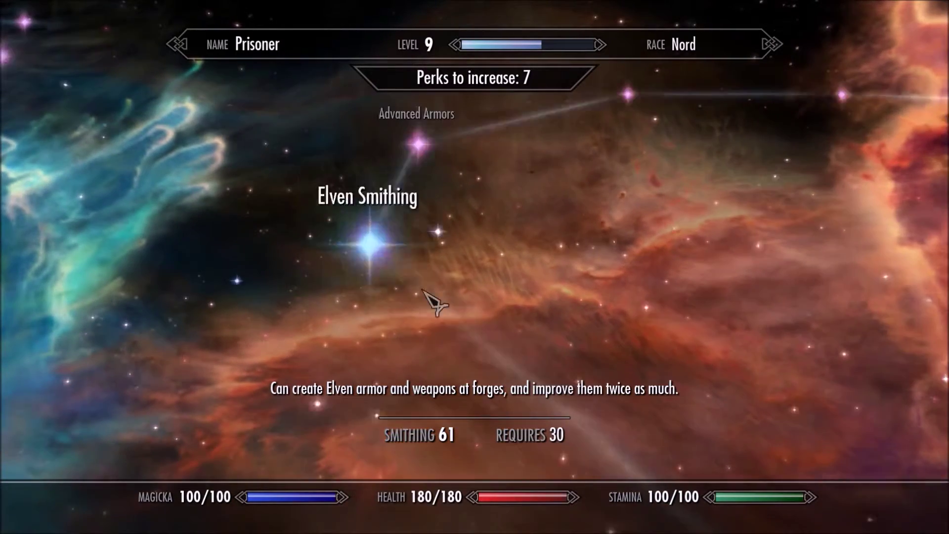
click(494, 341)
click(440, 409)
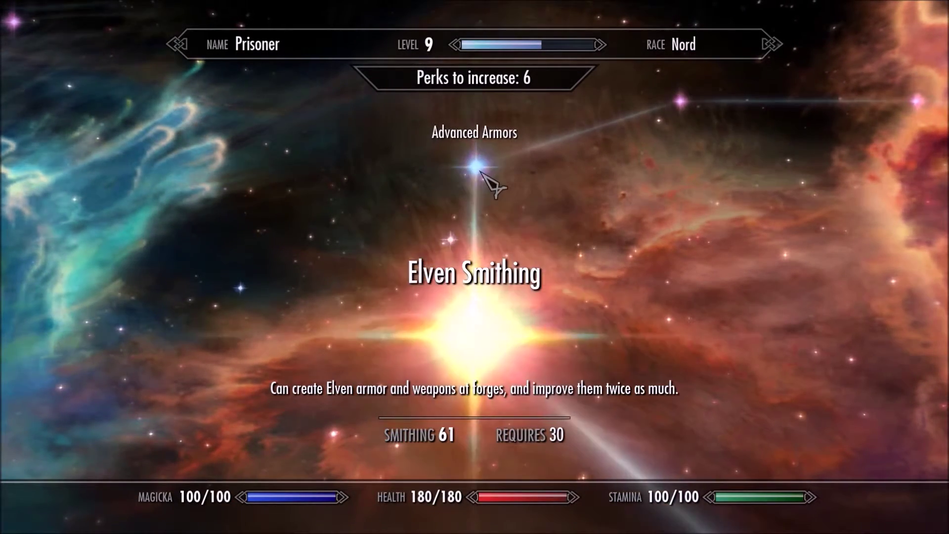
click(487, 319)
click(440, 290)
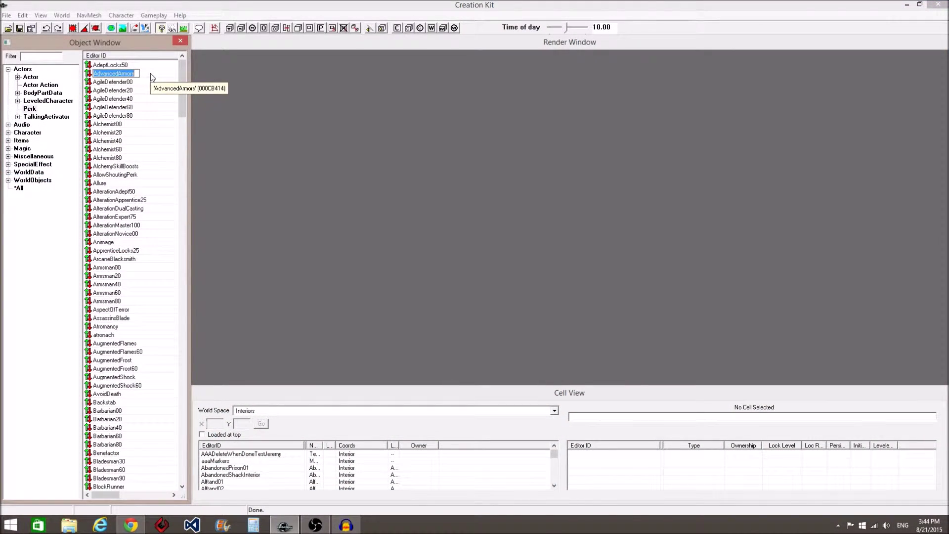
Edit the AdvancedArmors perk and inspect its HasPerk ElvenSmithing and Smithing conditions
right_click(148, 73)
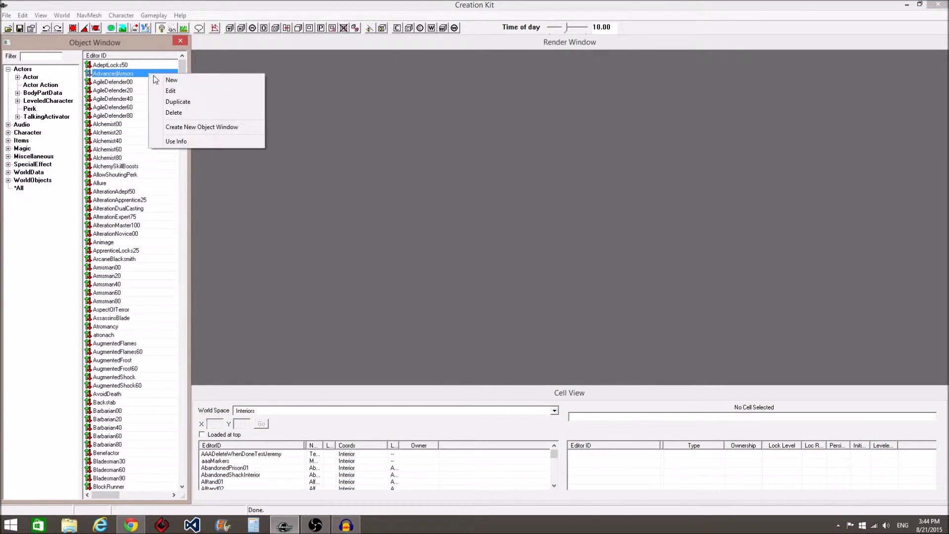
click(168, 90)
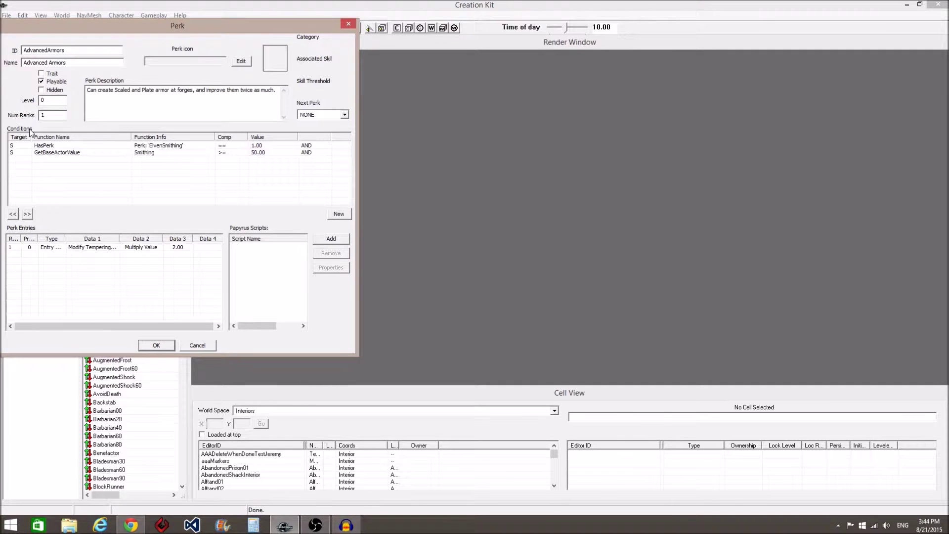
click(104, 146)
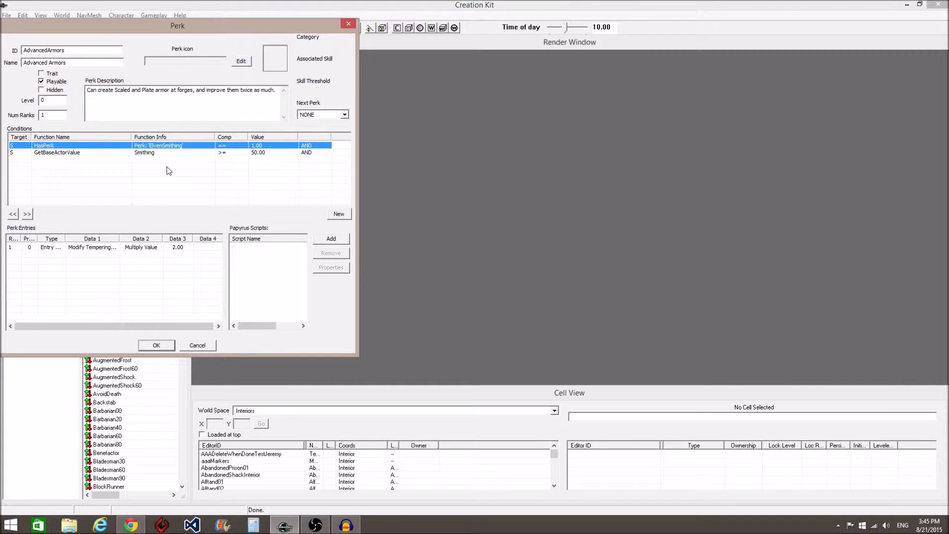
click(158, 153)
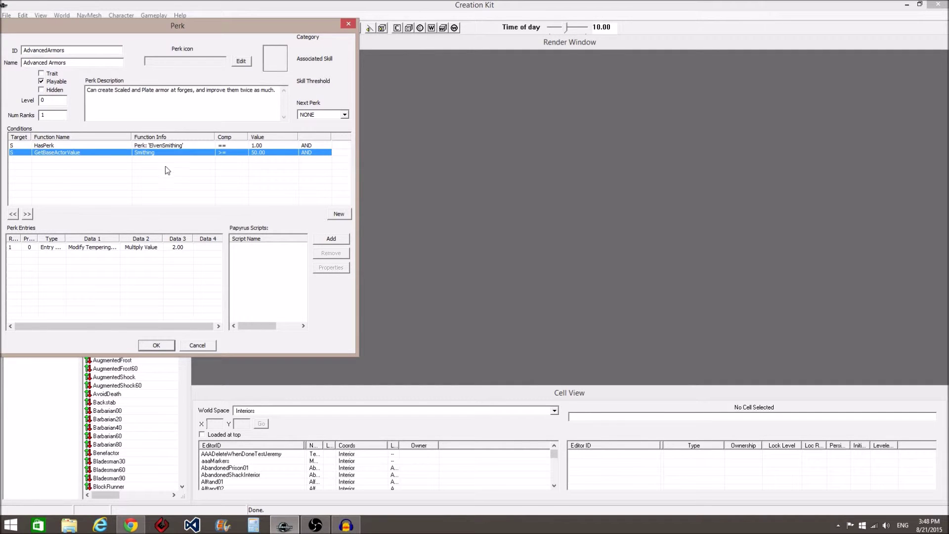
Lower the AdvancedArmors Smithing condition's required level from 50 to 30
double_click(142, 154)
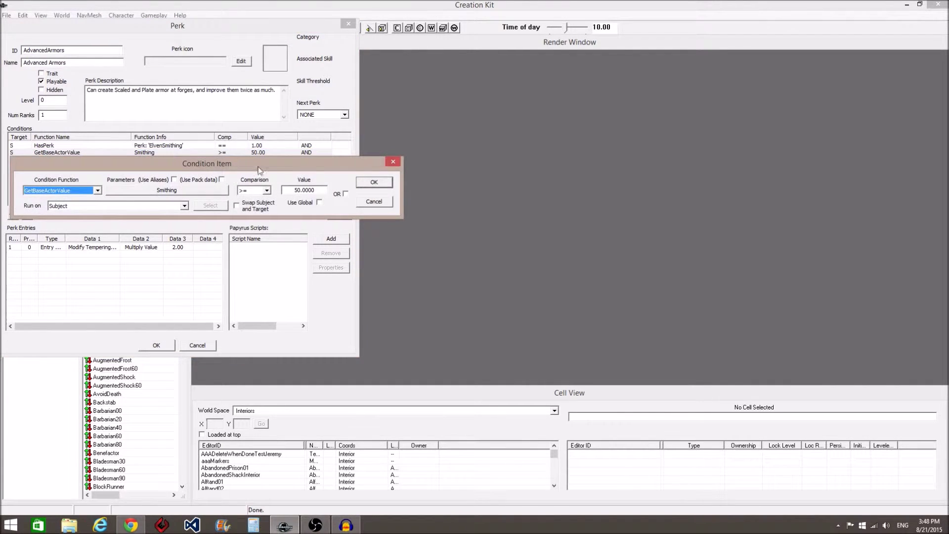
click(295, 190)
key(Delete)
text(3)
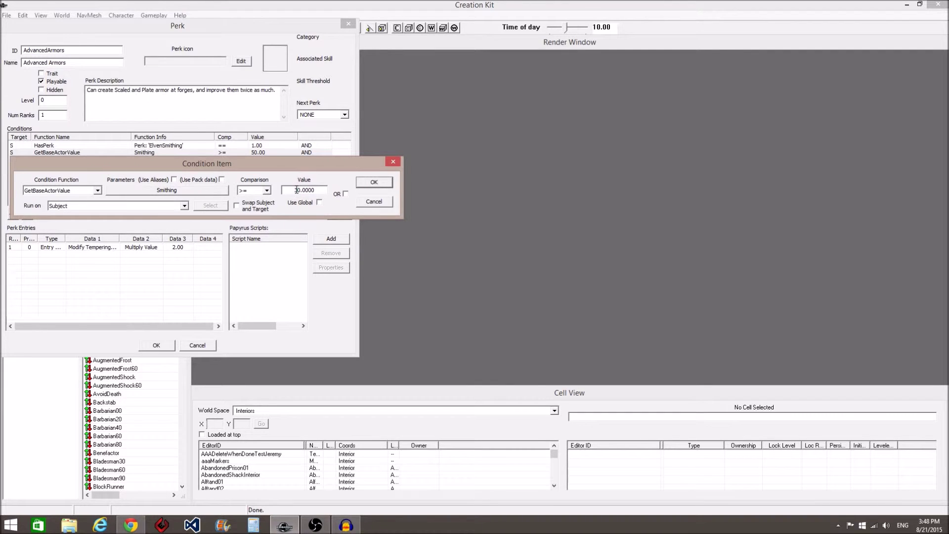
click(386, 183)
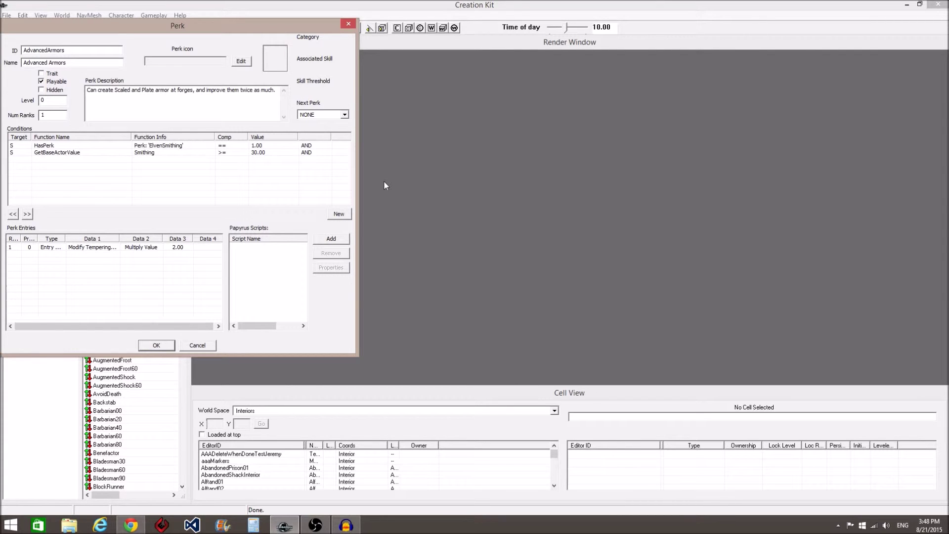
Set both the HasPerk and Smithing conditions to OR
double_click(183, 145)
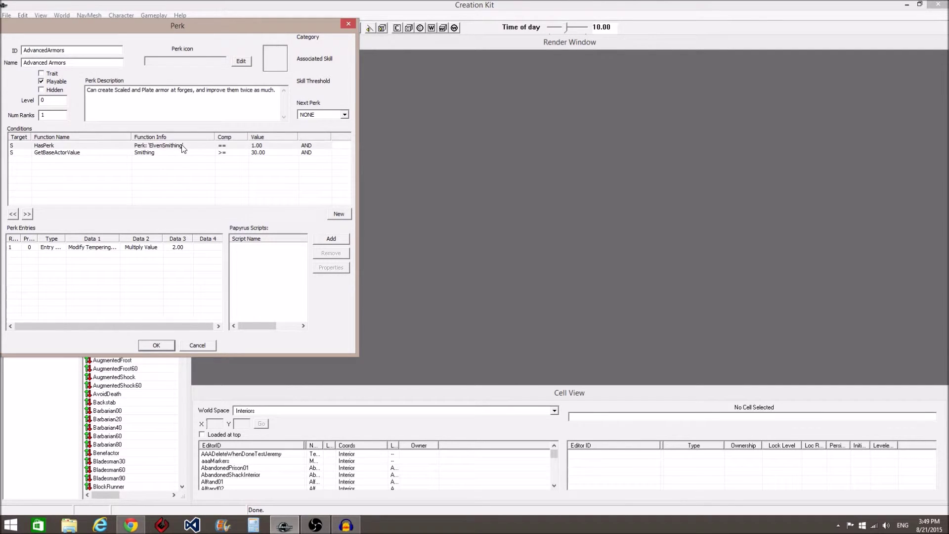
click(345, 184)
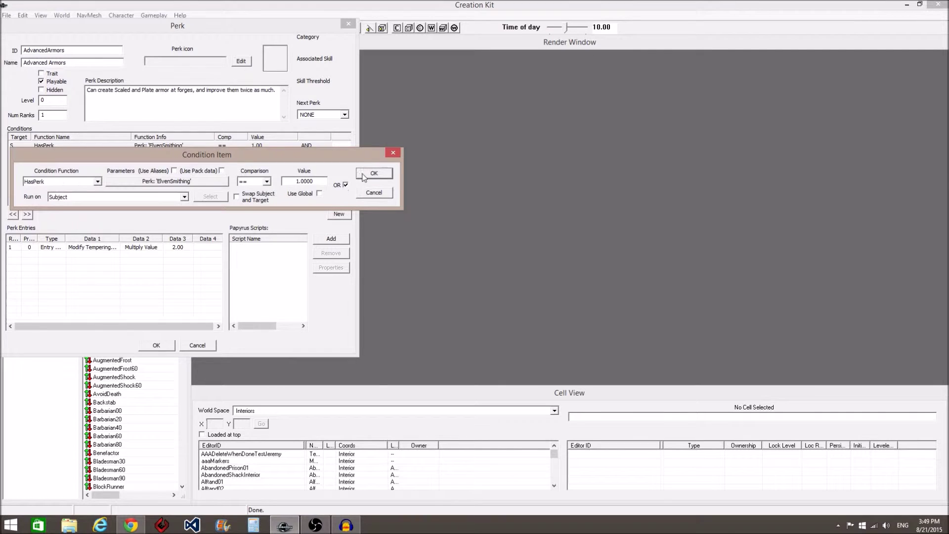
click(374, 173)
double_click(179, 152)
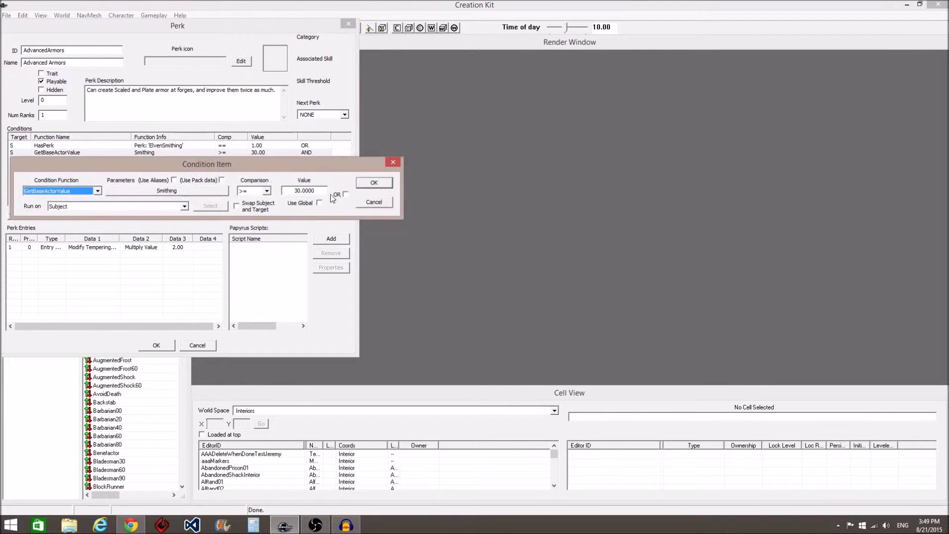
click(346, 194)
click(374, 182)
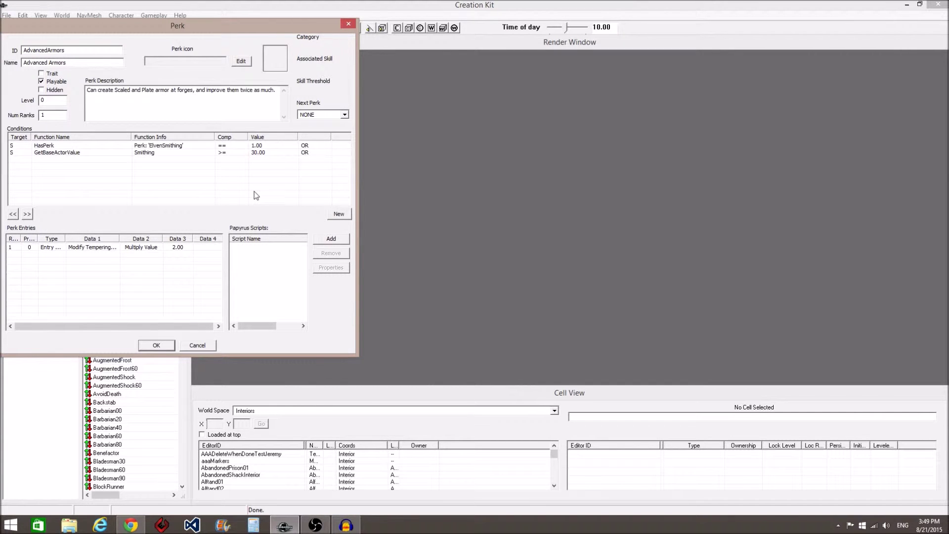
Begin adding a new condition to AdvancedArmors, then cancel it
right_click(150, 175)
click(164, 181)
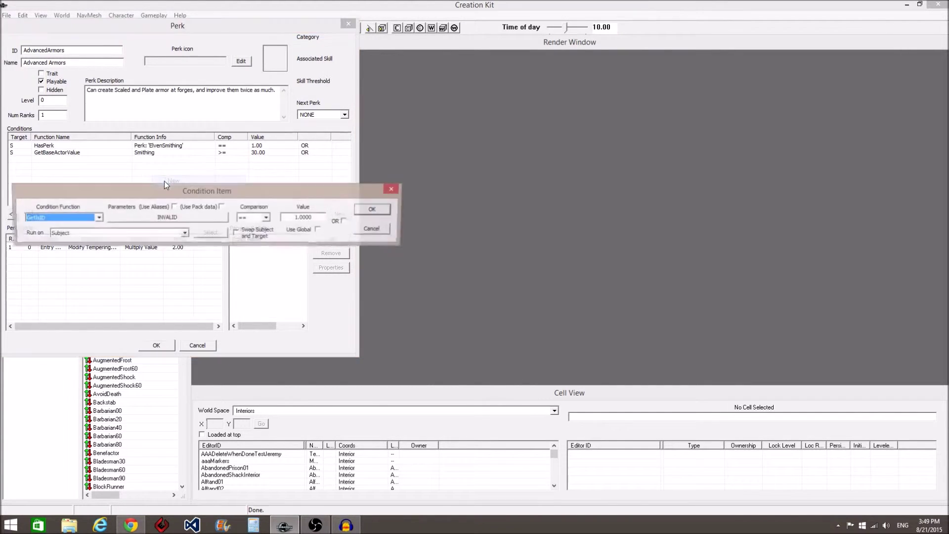
click(129, 217)
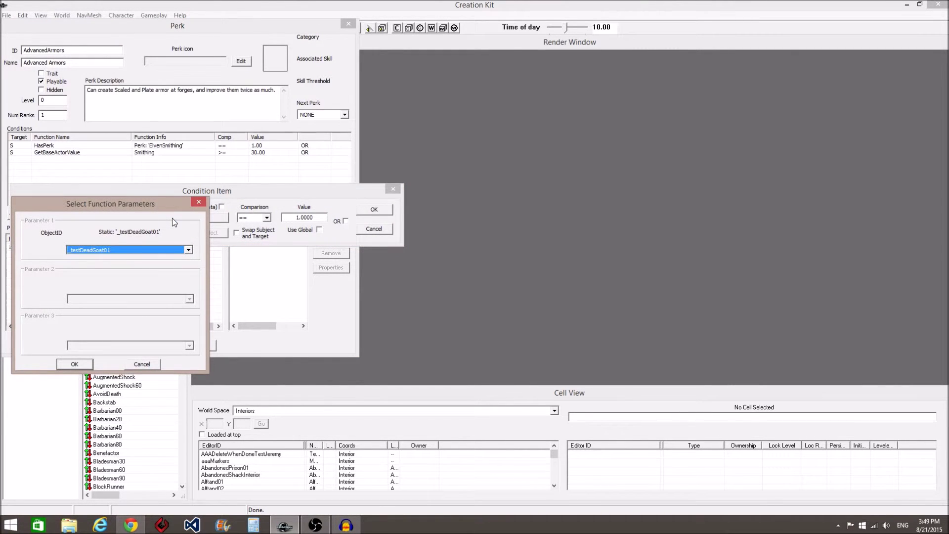
click(154, 365)
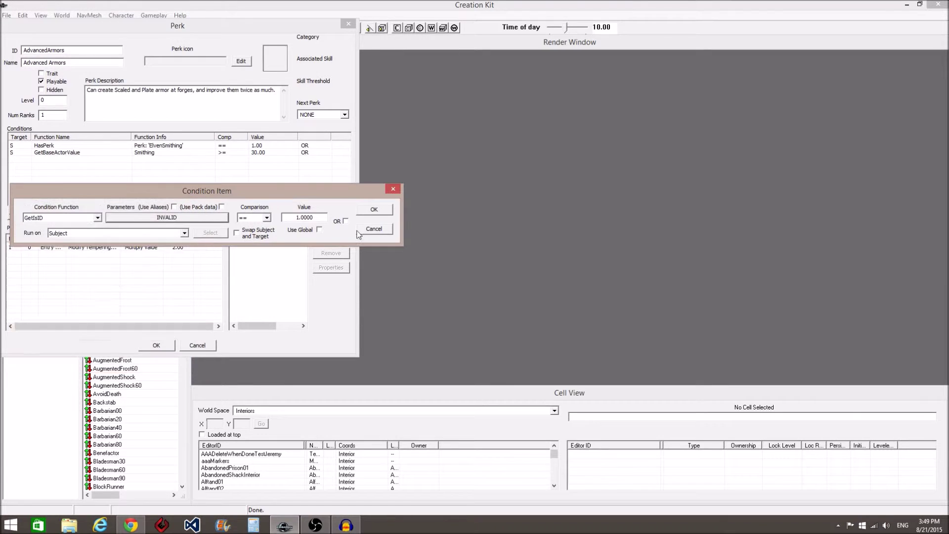
click(371, 229)
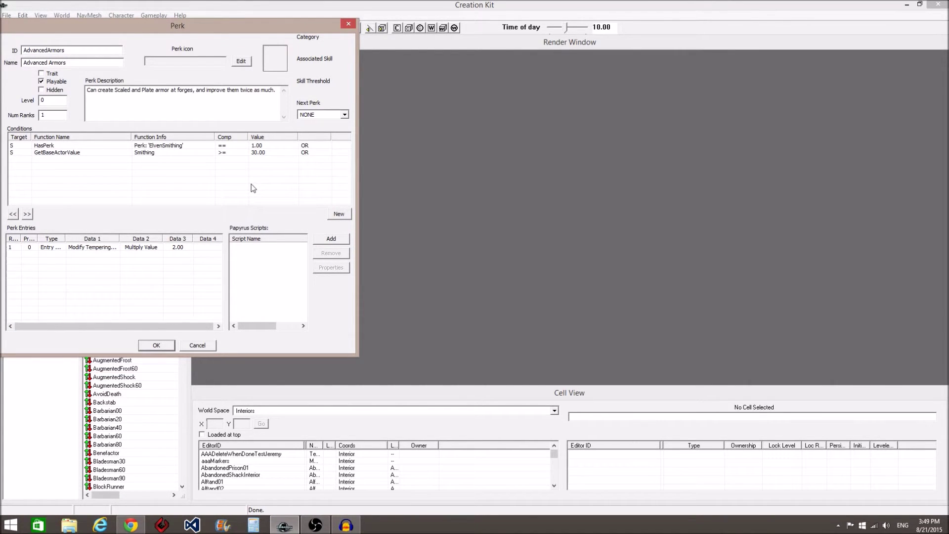
Delete the HasPerk ElvenSmithing condition and confirm the AdvancedArmors changes
right_click(63, 146)
click(91, 174)
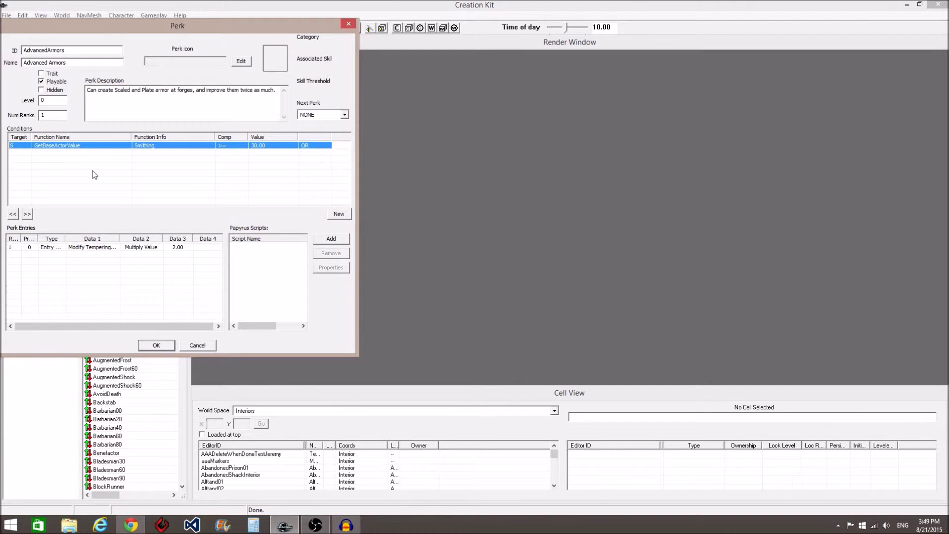
click(164, 346)
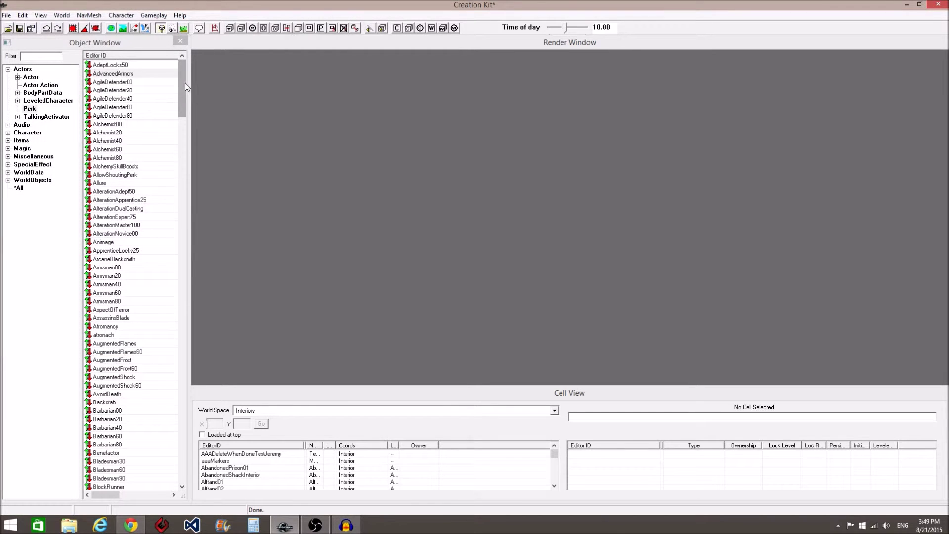
Filter the perk list with 'elv' and open the ElvenSmithing perk
drag(184, 83, 182, 99)
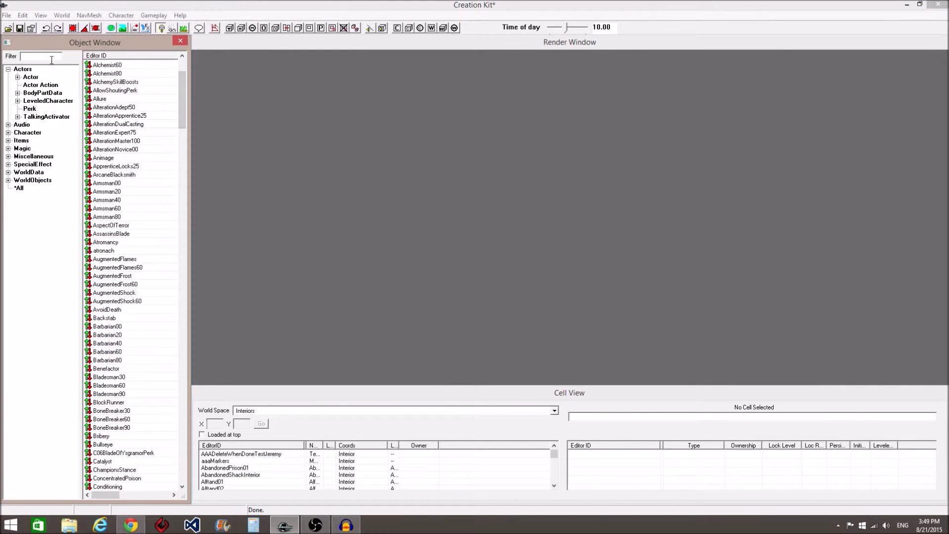
click(115, 92)
text(elv)
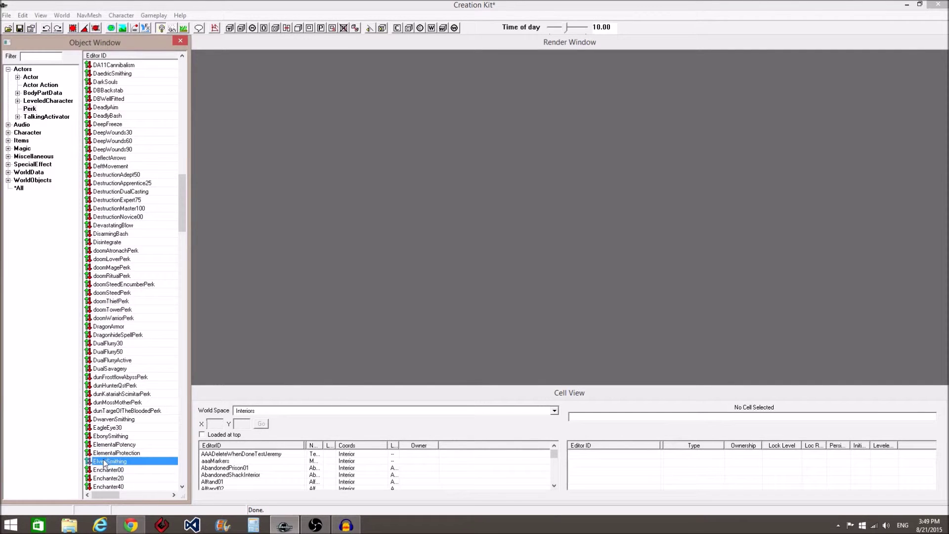
double_click(105, 462)
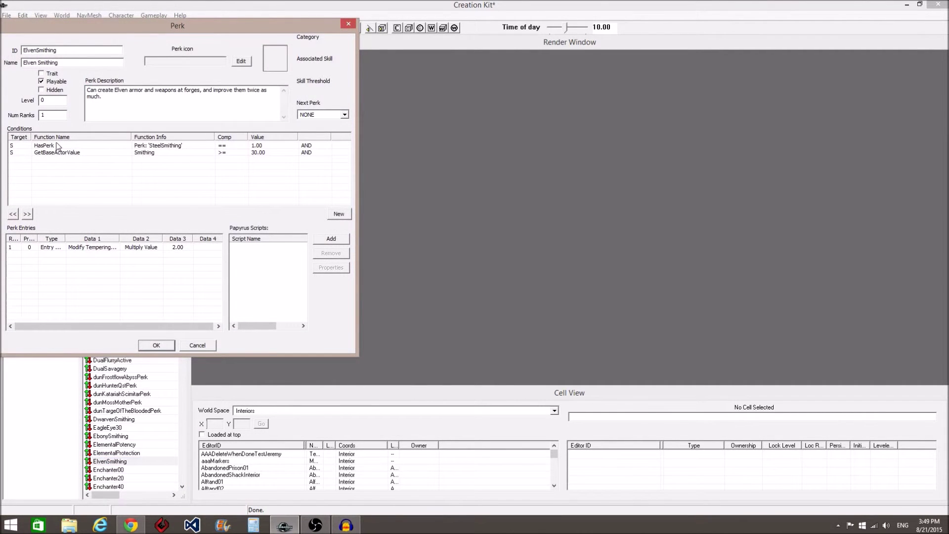
Delete ElvenSmithing's HasPerk condition, confirm, and save the edits as smithingchanges
click(59, 147)
right_click(58, 147)
click(78, 172)
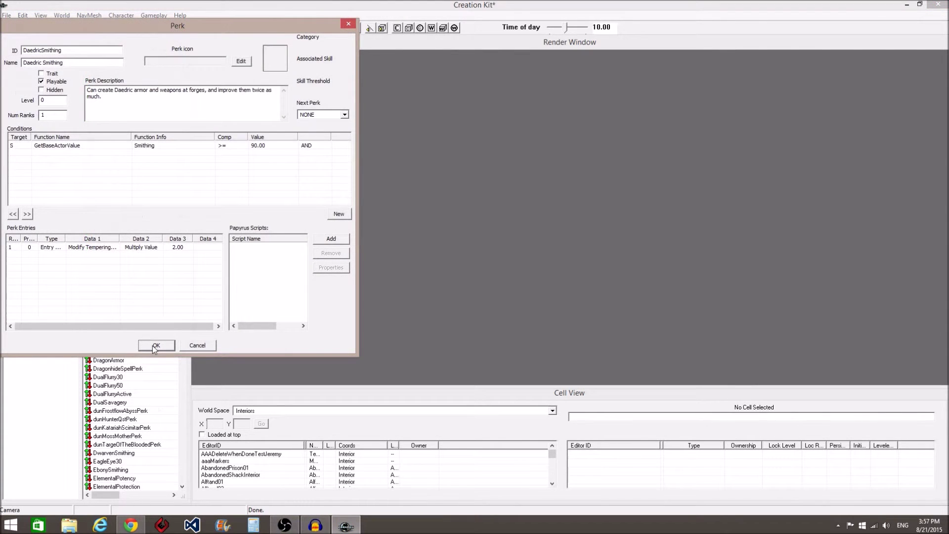
click(156, 345)
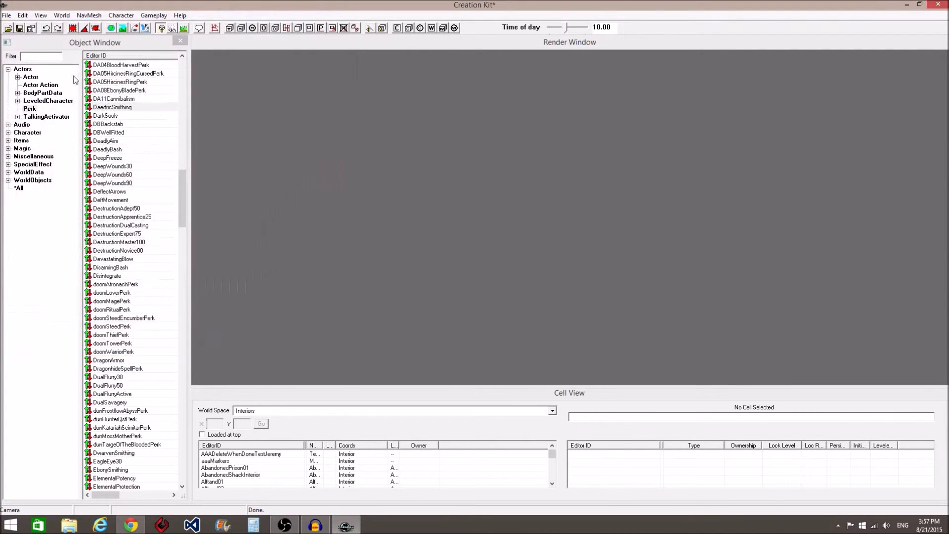
click(20, 28)
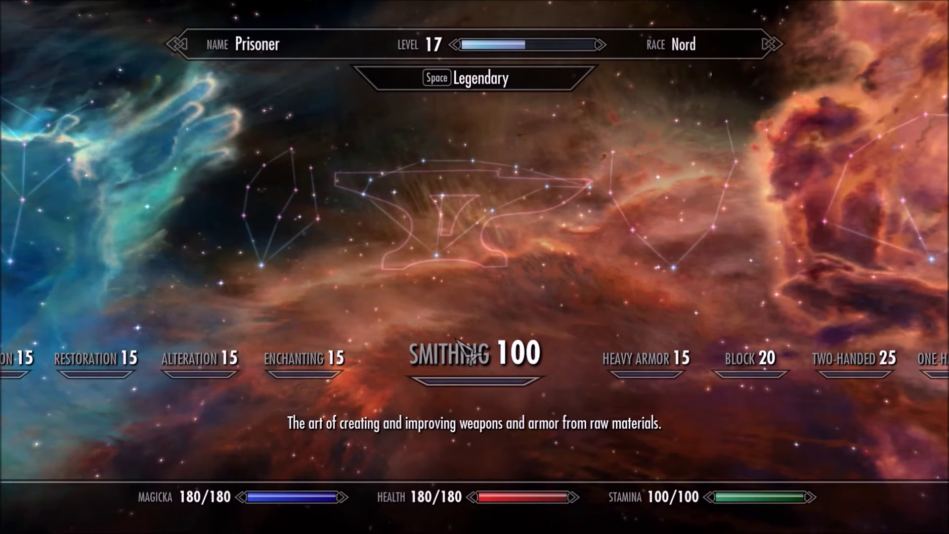
Take the Dragon Armor perk in Skyrim's Smithing tree at Smithing 100
click(456, 339)
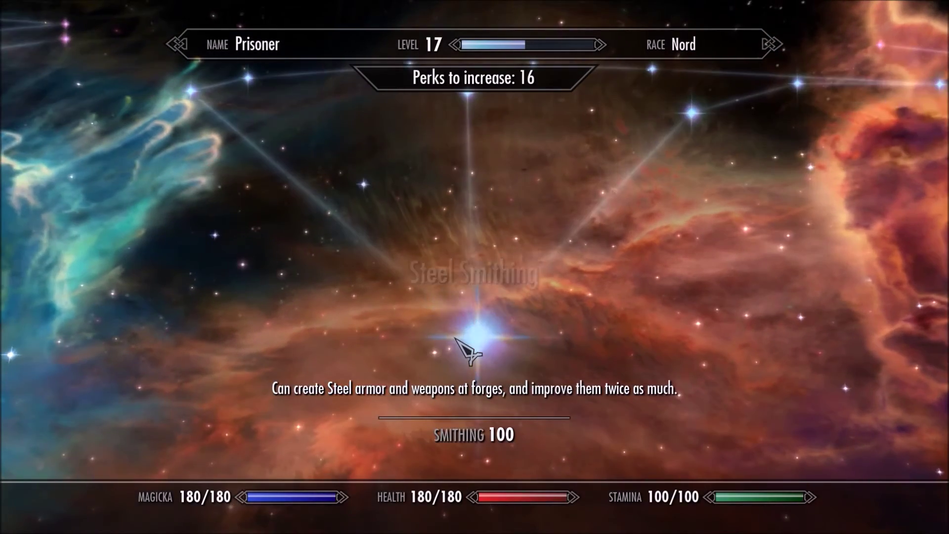
key(Up)
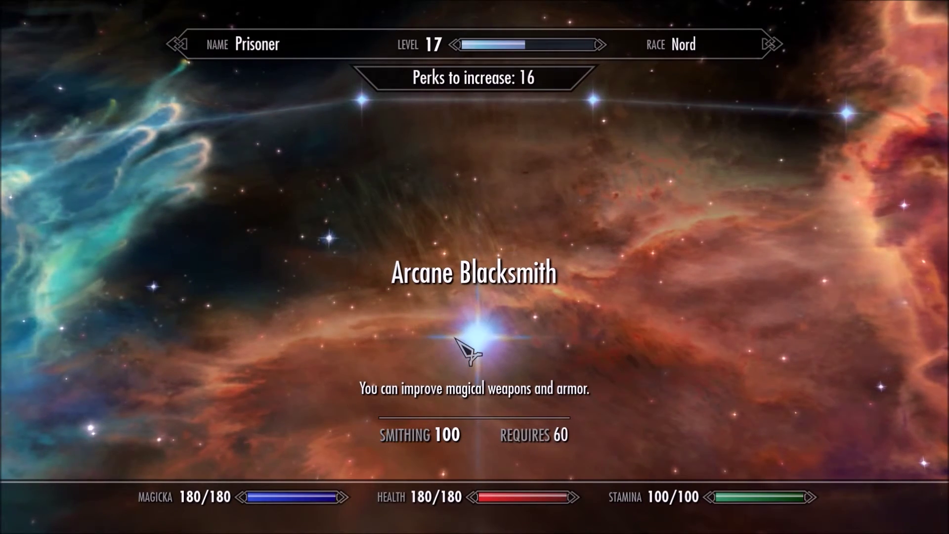
key(Up)
key(Up)
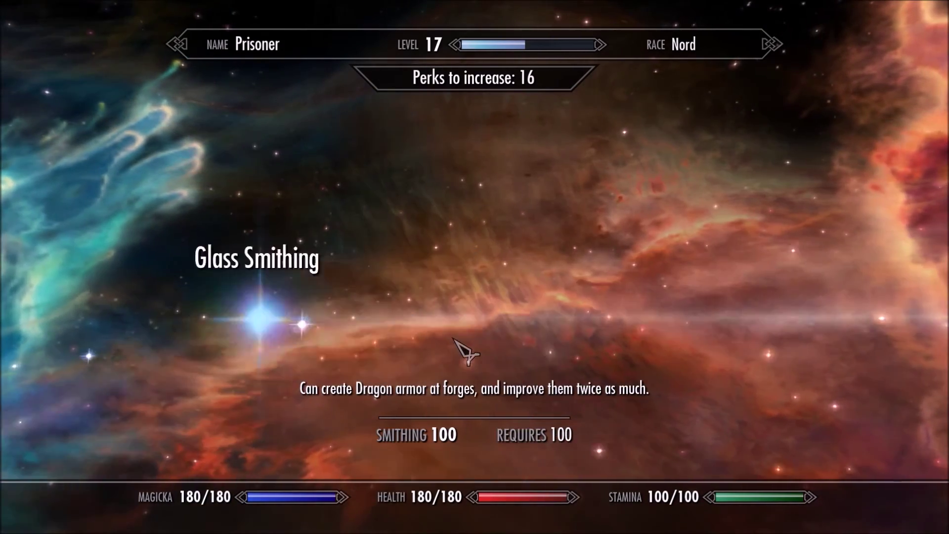
click(474, 331)
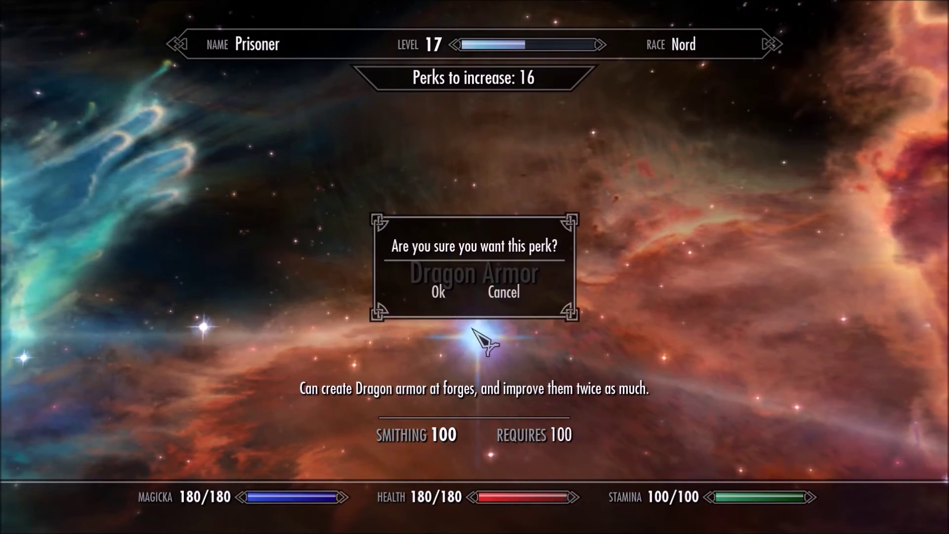
click(435, 295)
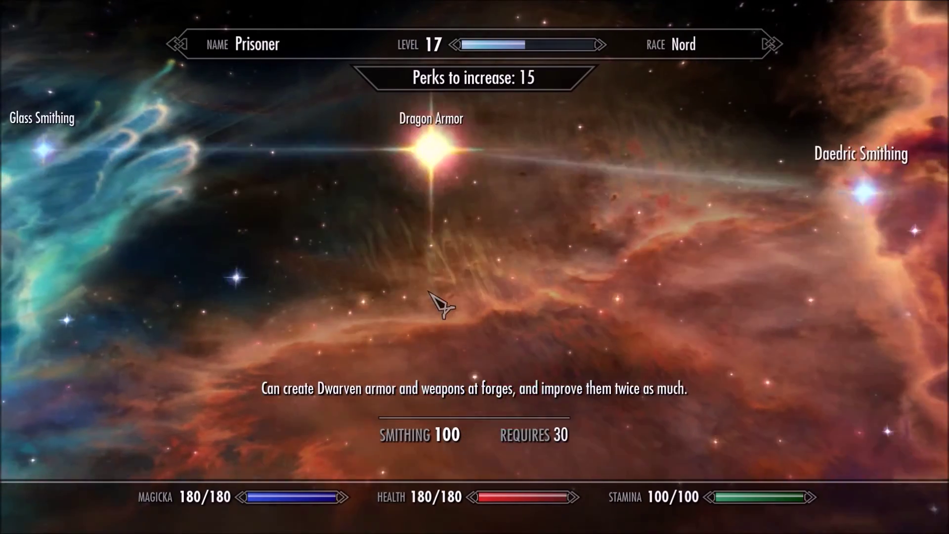
key(Tab)
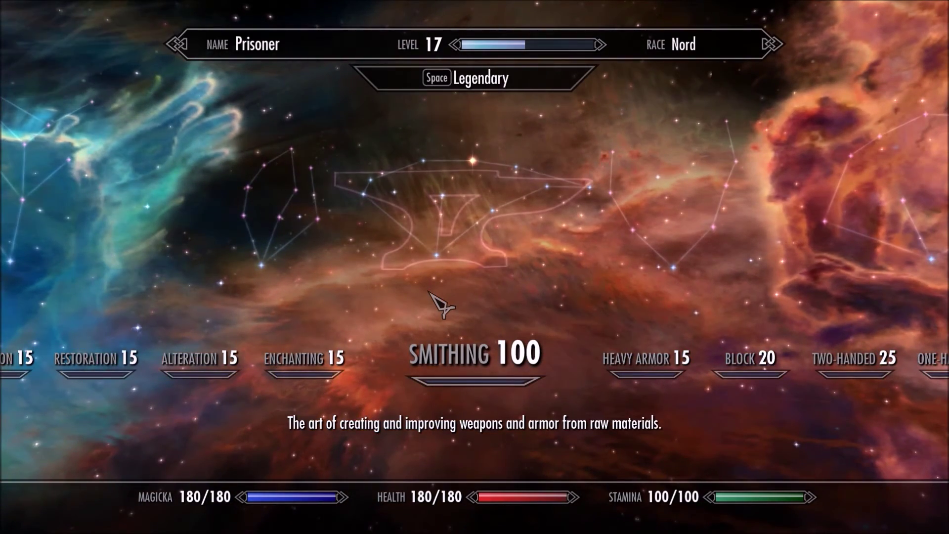